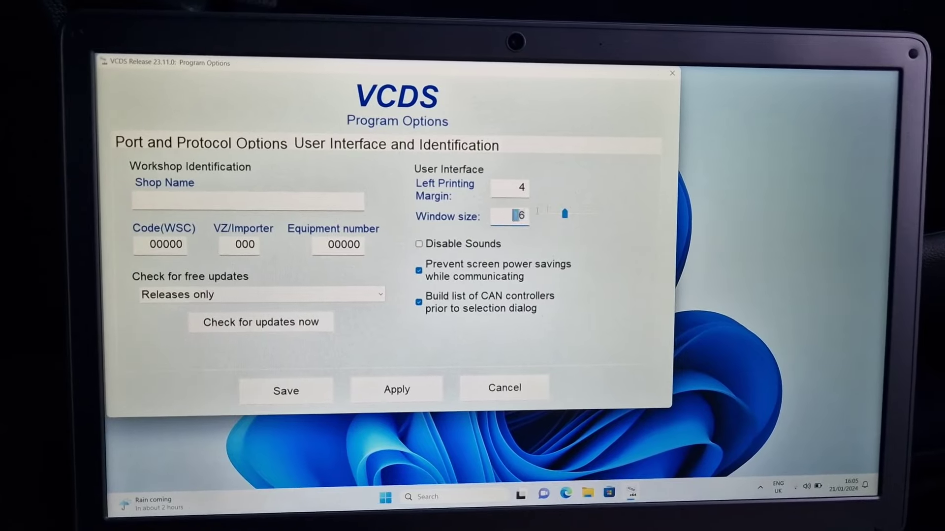
Change the VCDS window size to 15 and accept the restart notice.
drag(538, 212, 559, 220)
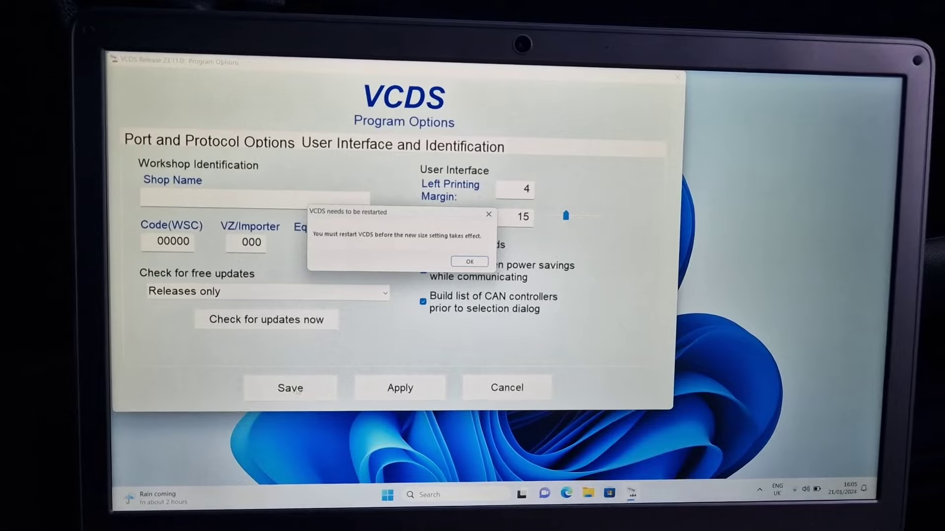
click(470, 261)
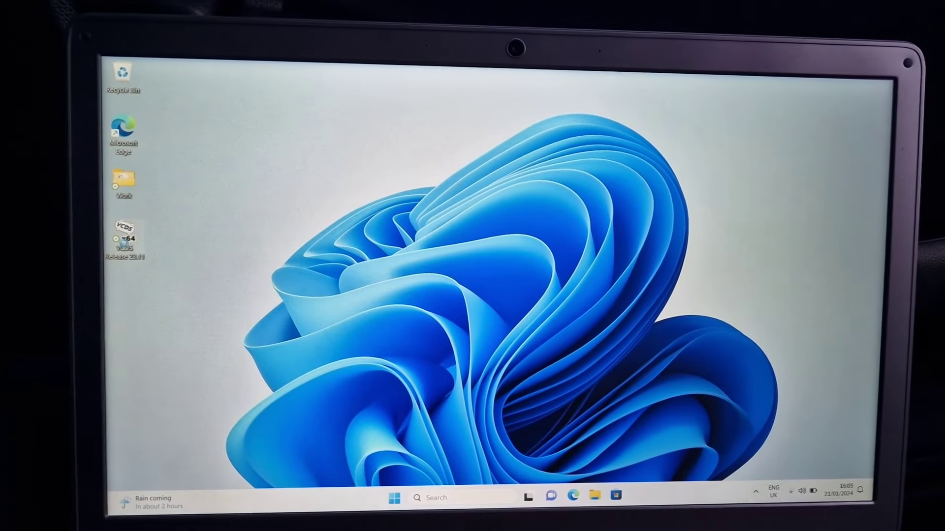
Relaunch VCDS and open module 17-Instruments coding in the Long Coding Helper.
double_click(121, 237)
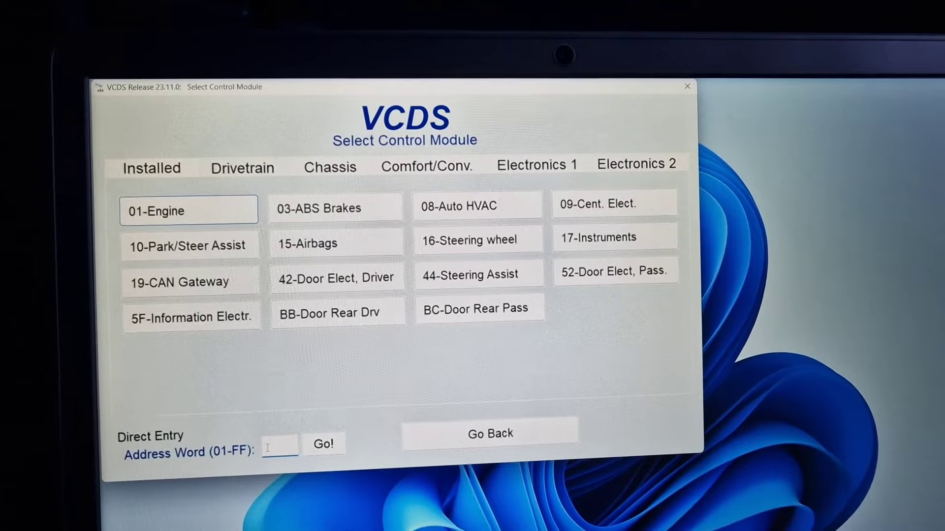
text(17)
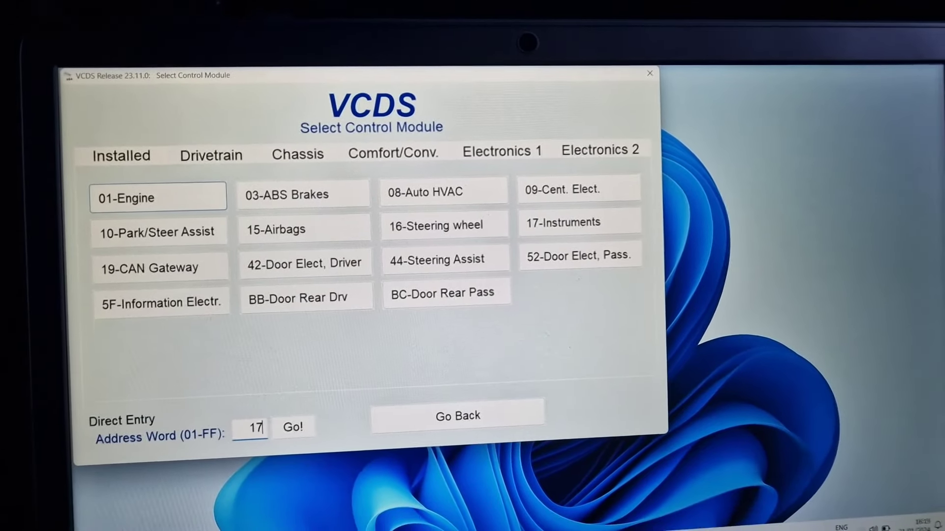
click(292, 427)
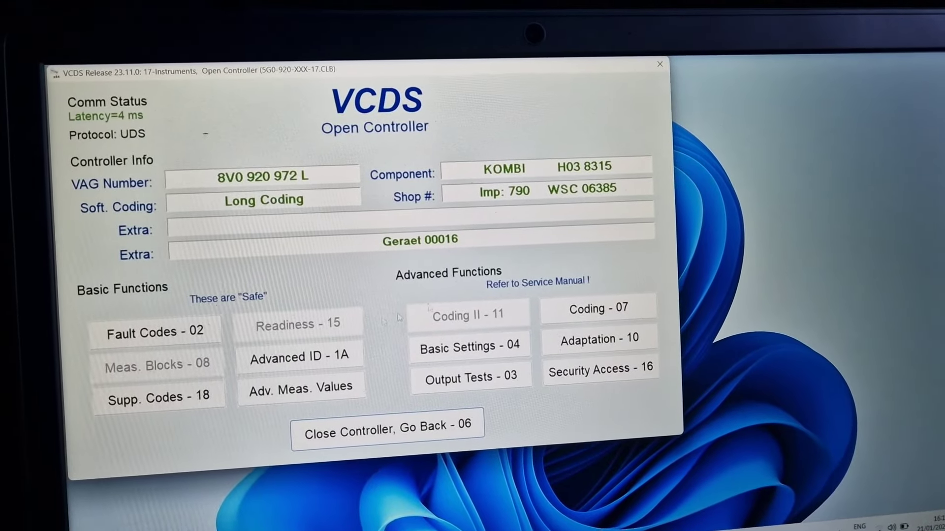
click(597, 309)
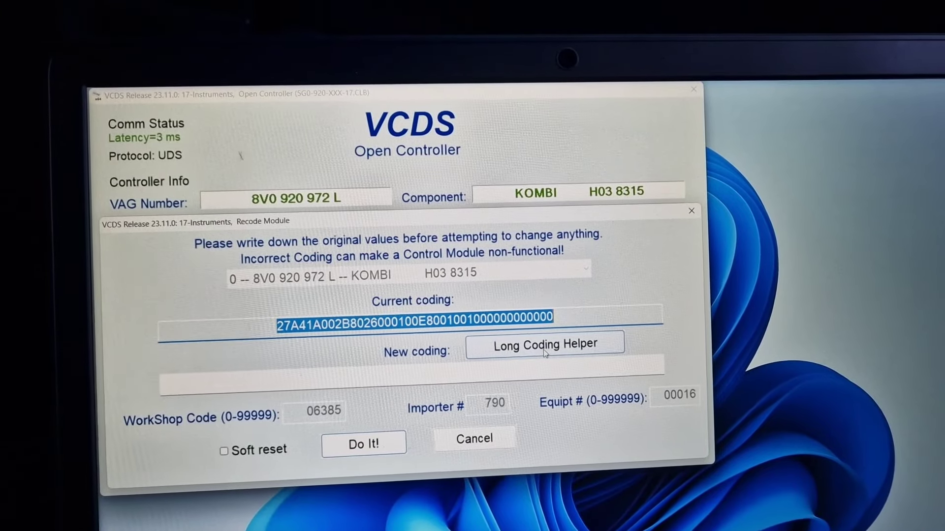
click(545, 346)
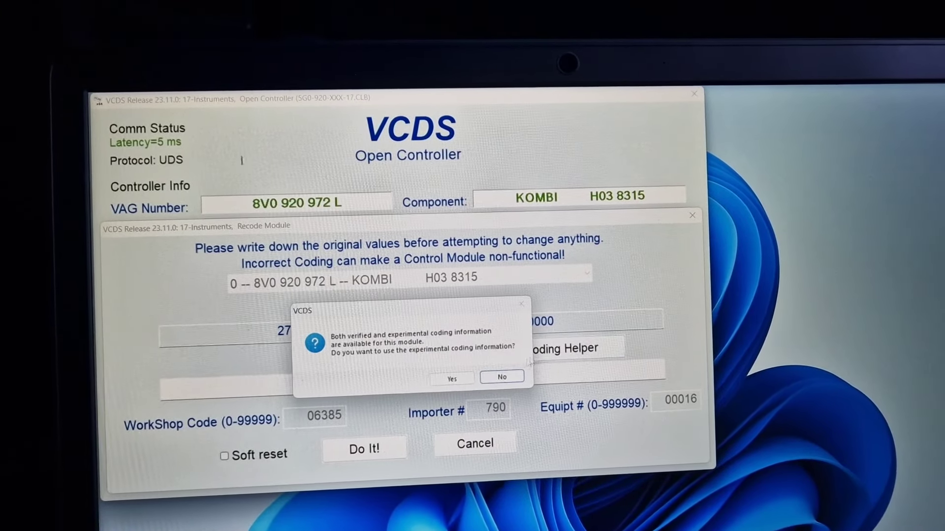
click(505, 379)
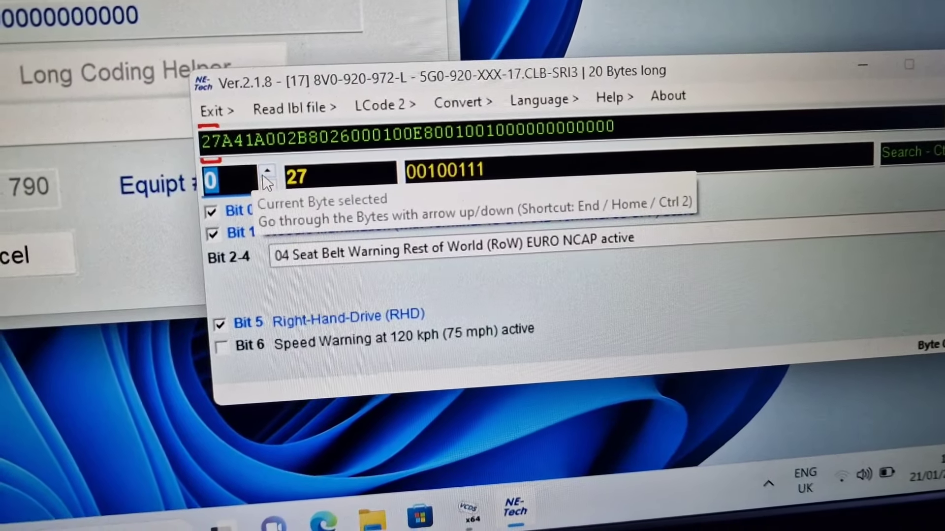
Tick byte 1 Bit 0 Gauge Test/Needle Sweep and transfer coding 27A51A002B80… to VCDS.
click(263, 177)
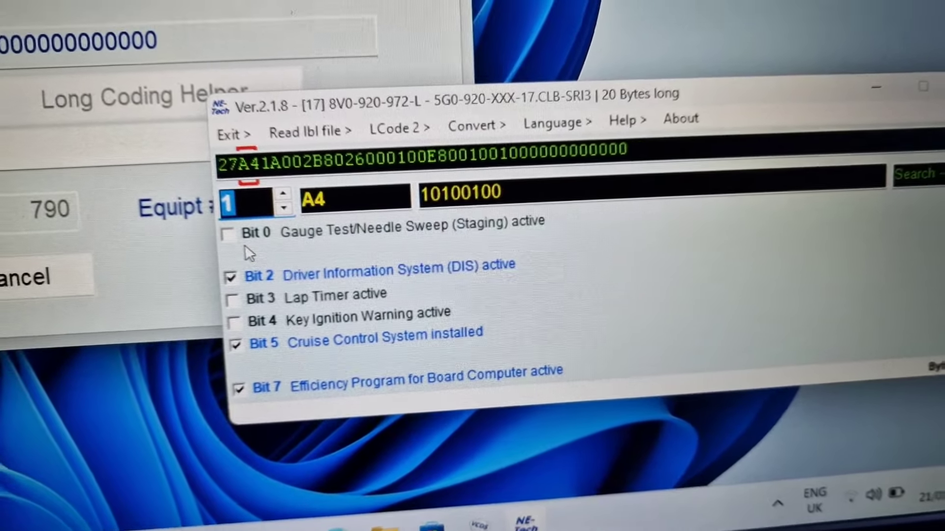
click(219, 229)
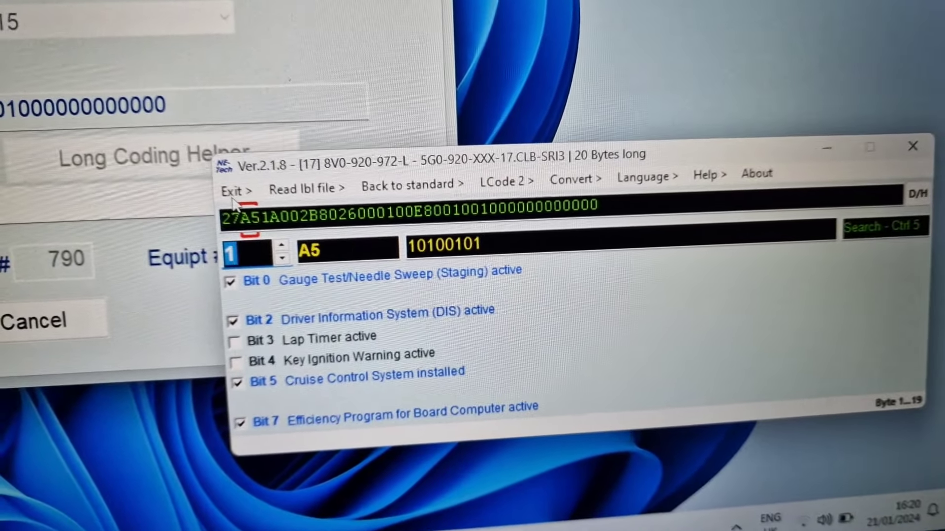
click(214, 193)
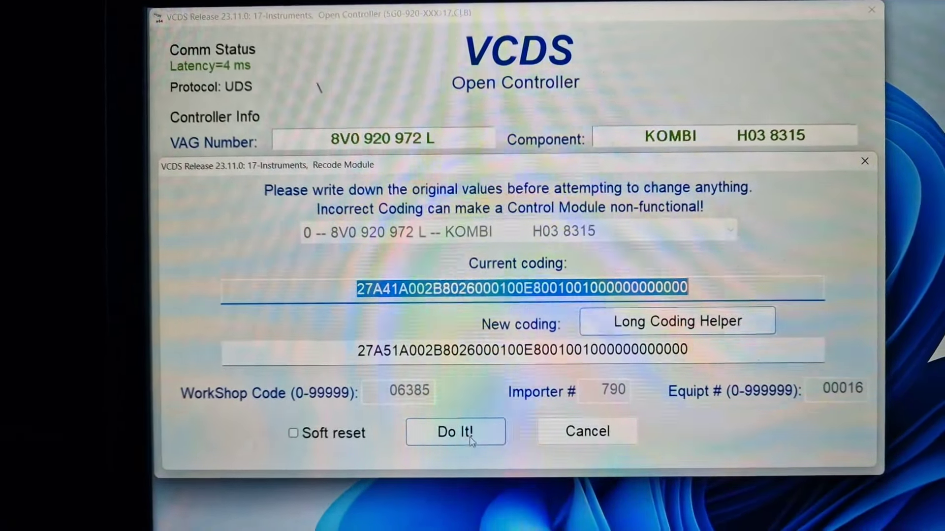
Apply the new instruments coding, confirm acceptance, and close the controller to the main screen.
click(480, 462)
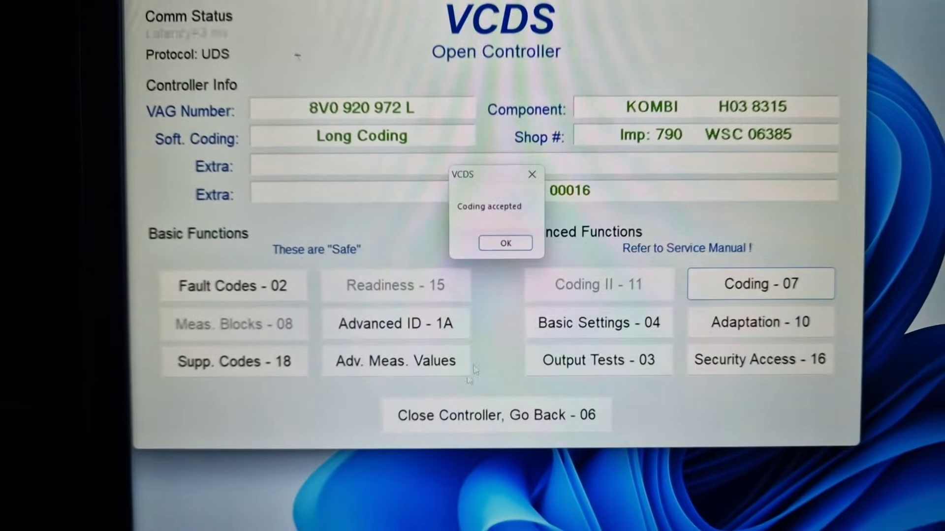
click(503, 246)
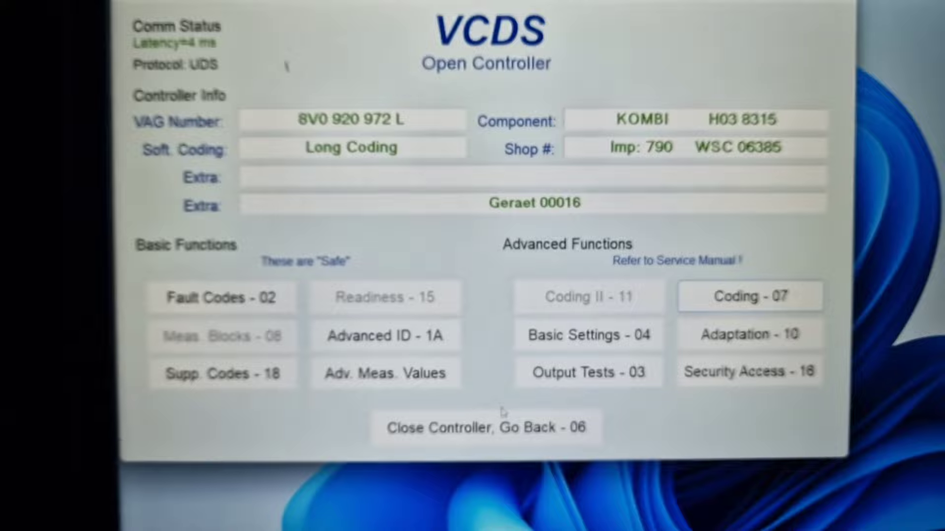
click(490, 427)
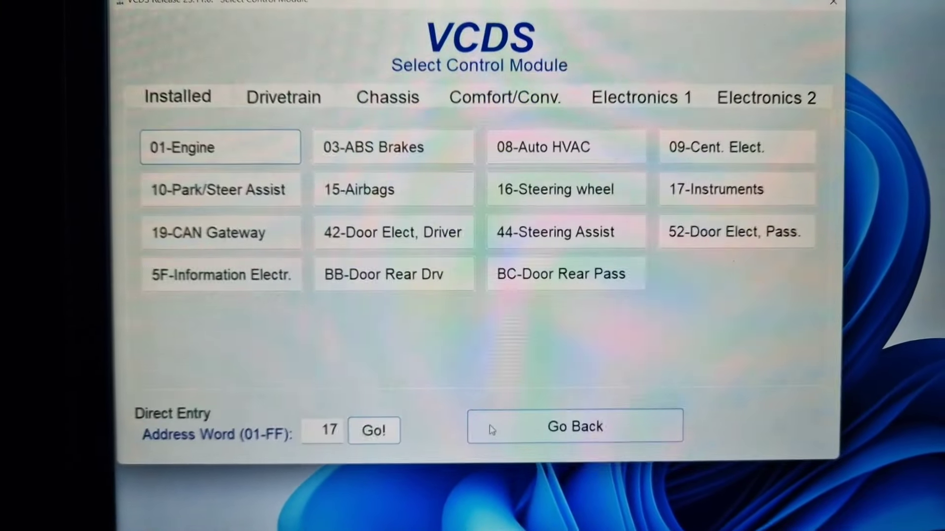
click(508, 429)
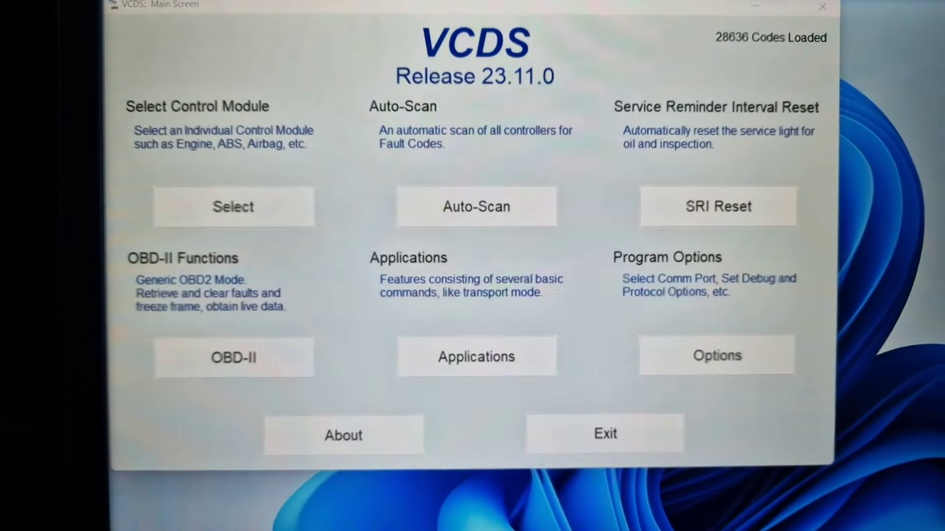